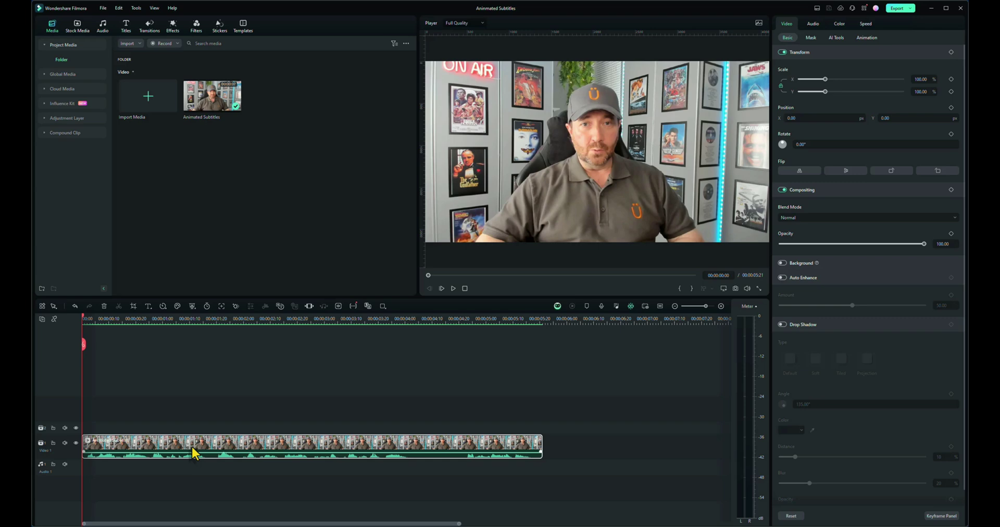
- Run Speech-to-Text on the clip as Titles with 'Add automatical active words' ticked
{"action": "right_click", "coordinate": [191, 442]}
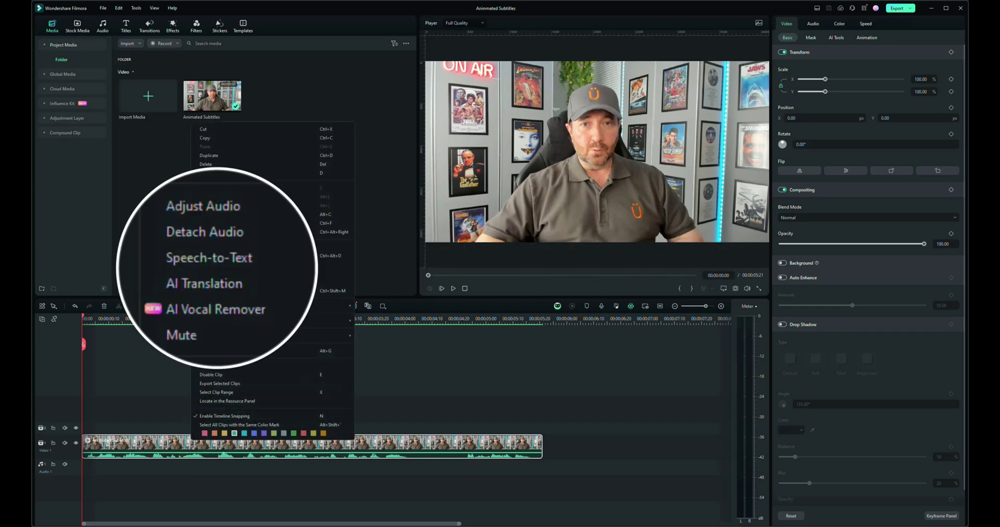
{"action": "left_click", "coordinate": [206, 255]}
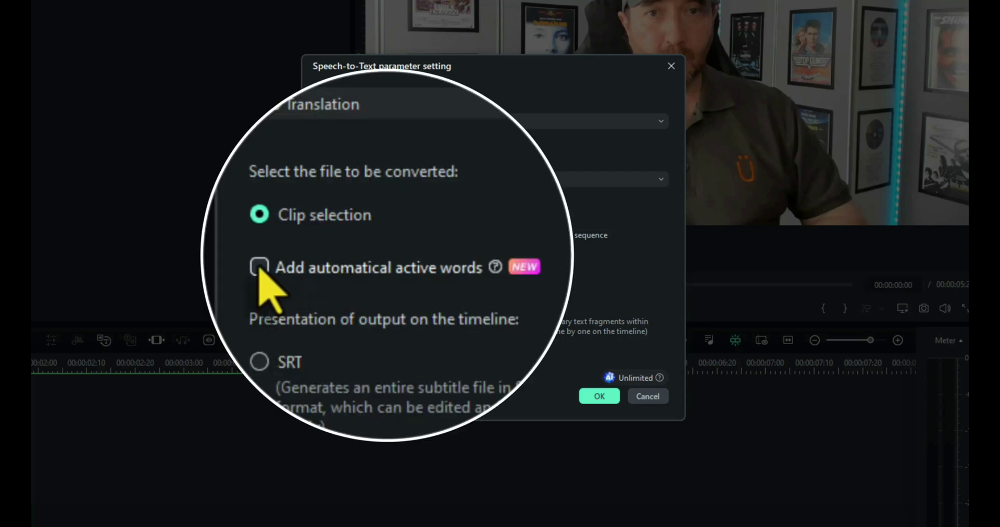
{"action": "left_click", "coordinate": [322, 260]}
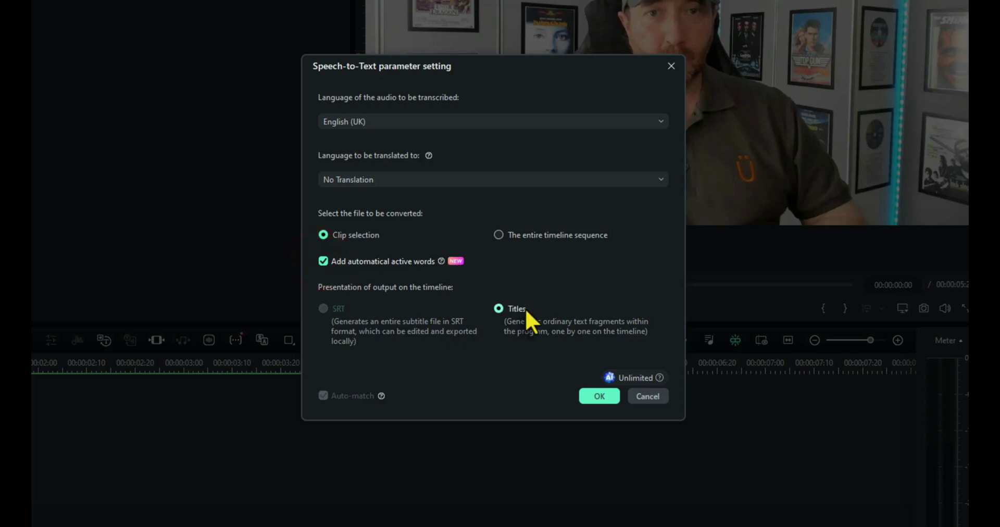
{"action": "left_click", "coordinate": [599, 396]}
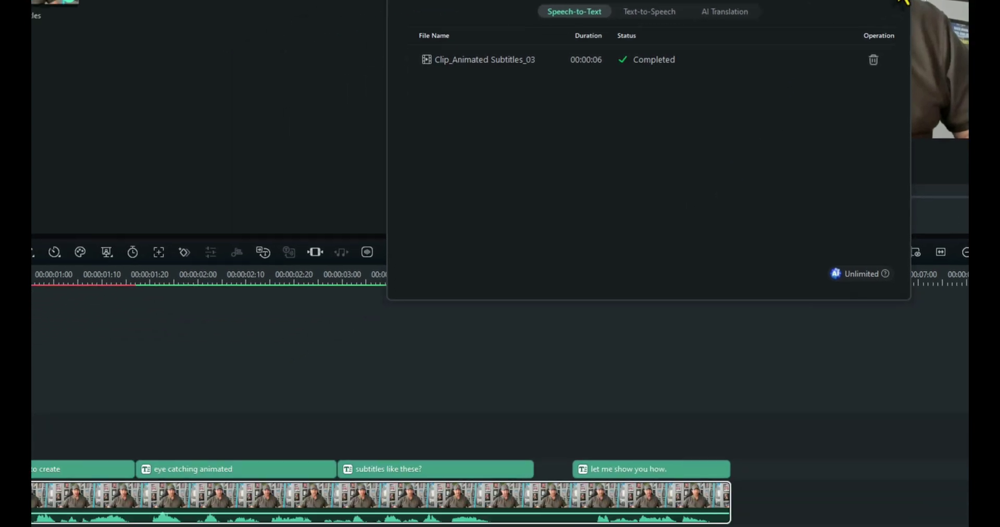
- Close the voice-text services list once the transcription shows Completed
{"action": "left_click", "coordinate": [743, 66]}
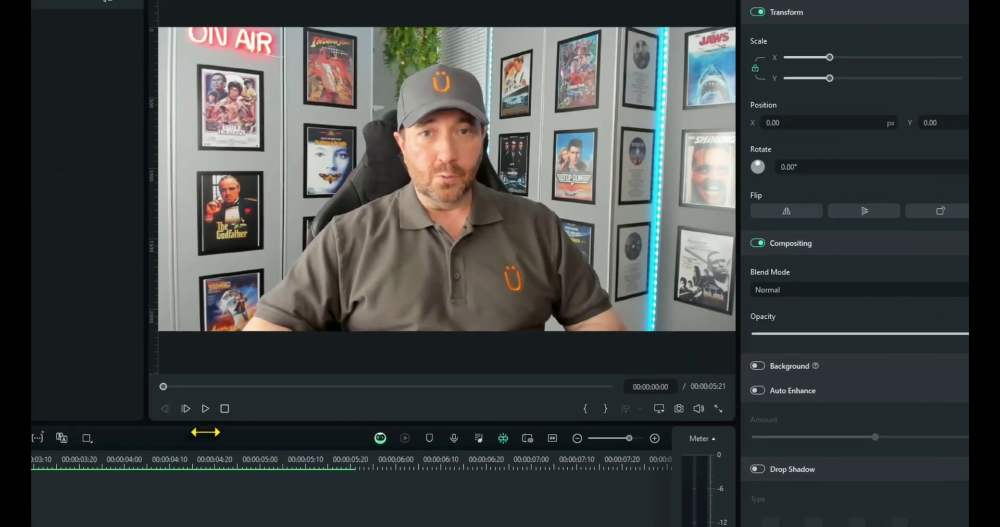
- Play, stop, and replay the clip to preview the word-highlighted captions
{"action": "left_click", "coordinate": [206, 409]}
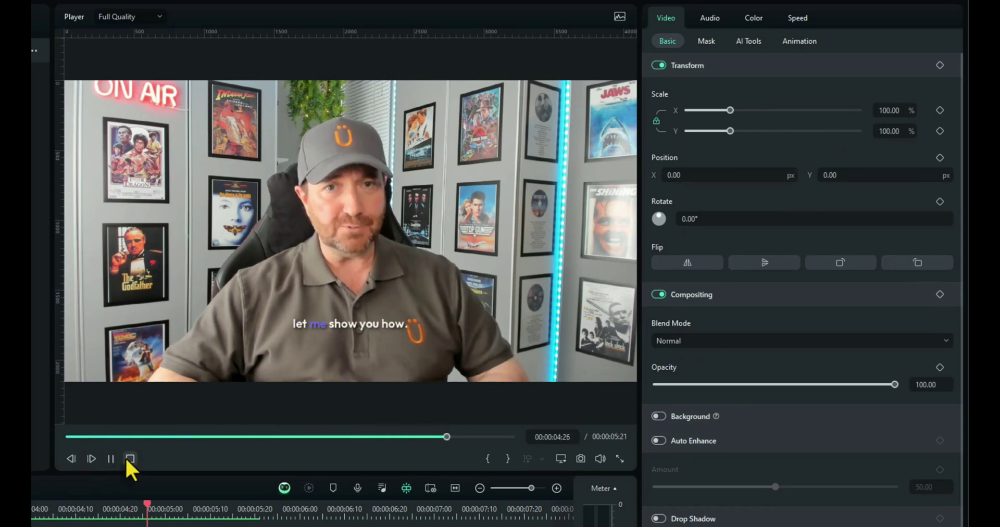
{"action": "left_click", "coordinate": [126, 459]}
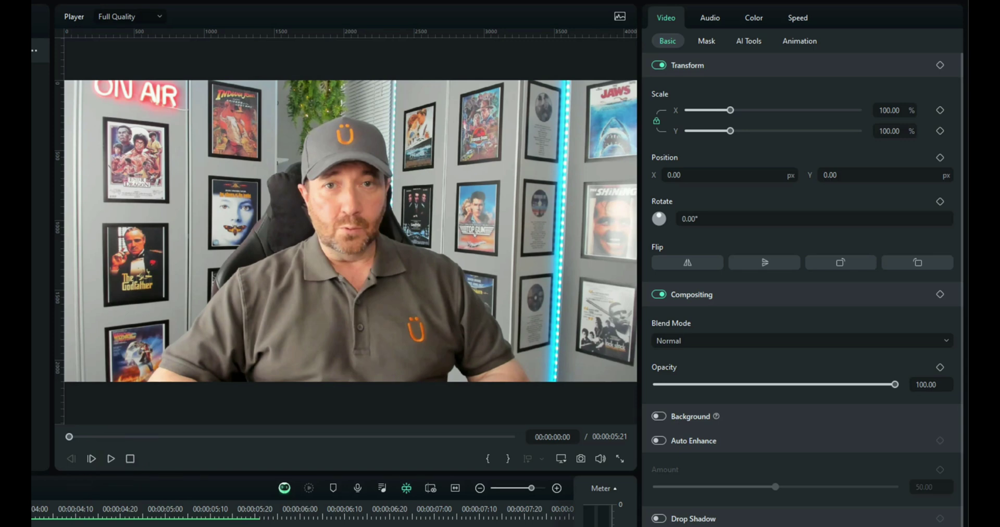
{"action": "key", "text": "space"}
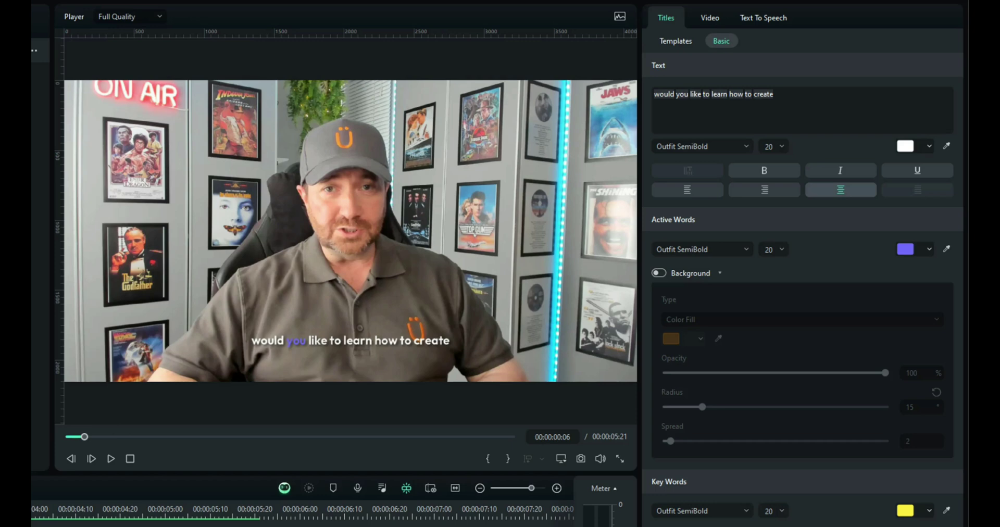
- Change 'would' to 'Would' in the first caption's Basic Text box and replay
{"action": "left_click", "coordinate": [678, 118]}
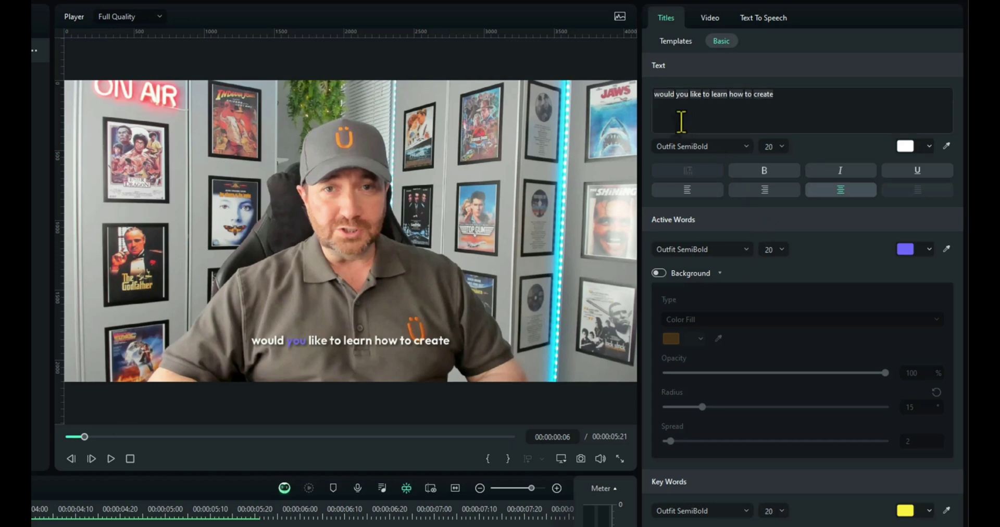
{"action": "left_click", "coordinate": [657, 95]}
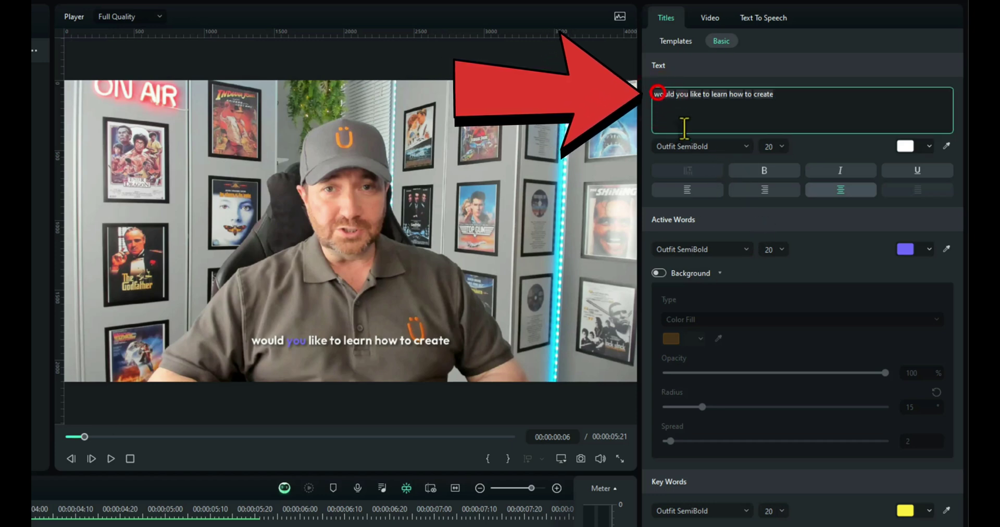
{"action": "key", "text": "BackSpace"}
{"action": "type", "text": "W"}
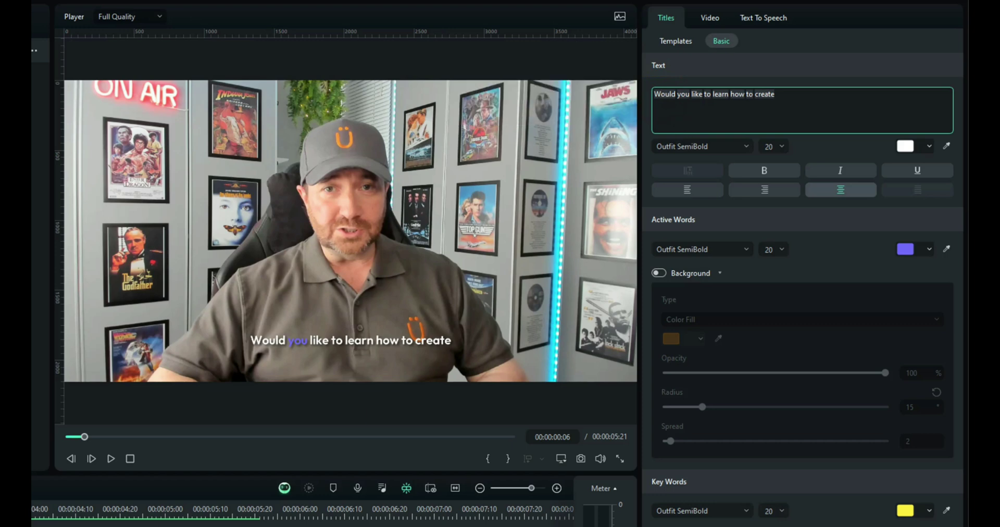
{"action": "key", "text": "space"}
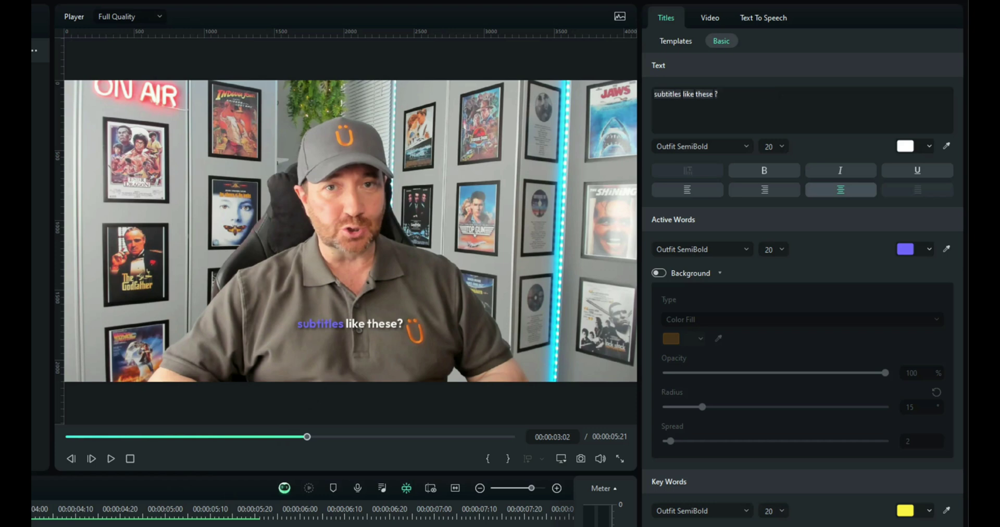
- Change Position Y from 120.00 to 0 for both caption clips, then scrub back to the start
{"action": "left_click", "coordinate": [709, 19]}
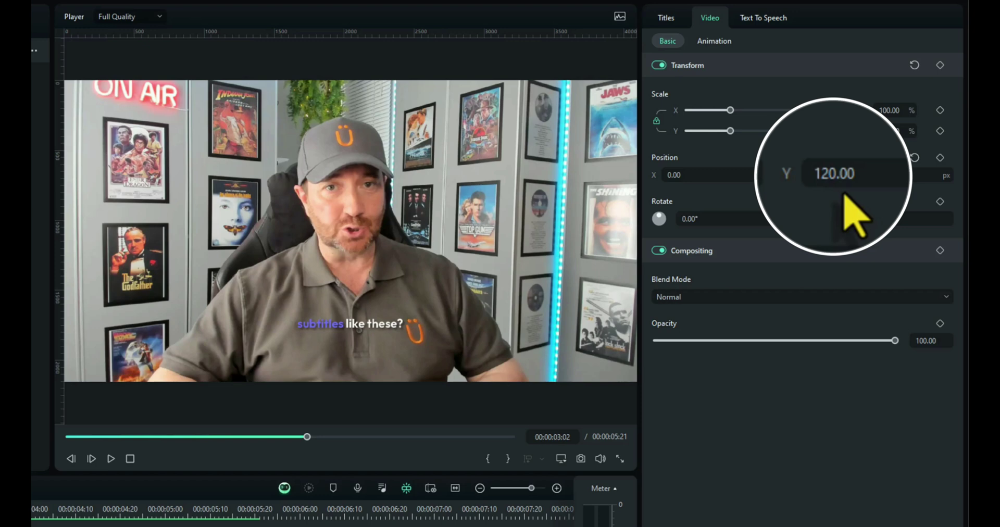
{"action": "left_click", "coordinate": [840, 176]}
{"action": "type", "text": "0"}
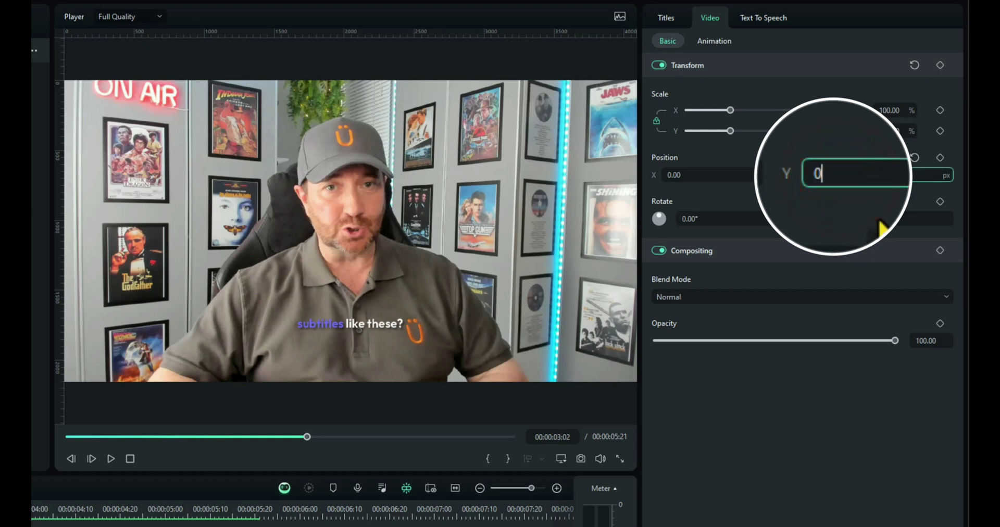
{"action": "key", "text": "Return"}
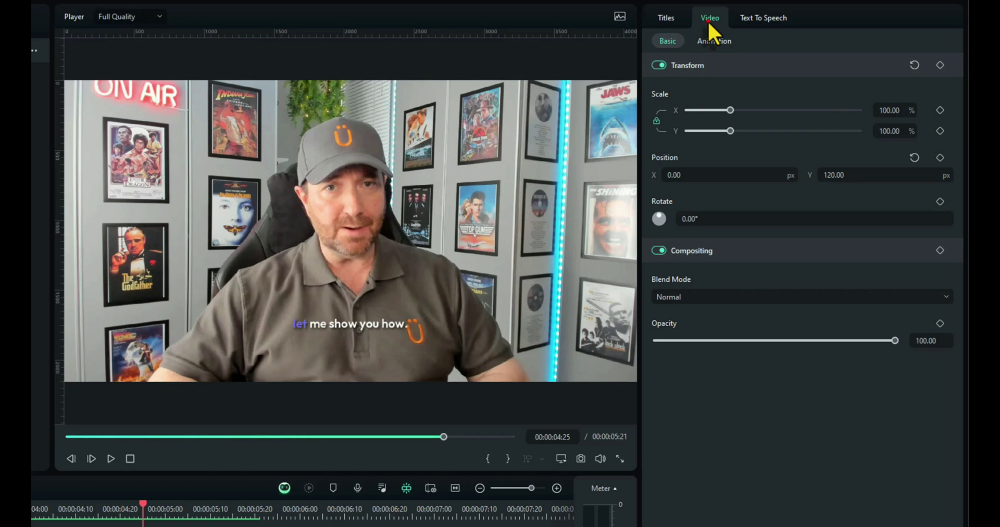
{"action": "left_click", "coordinate": [856, 176]}
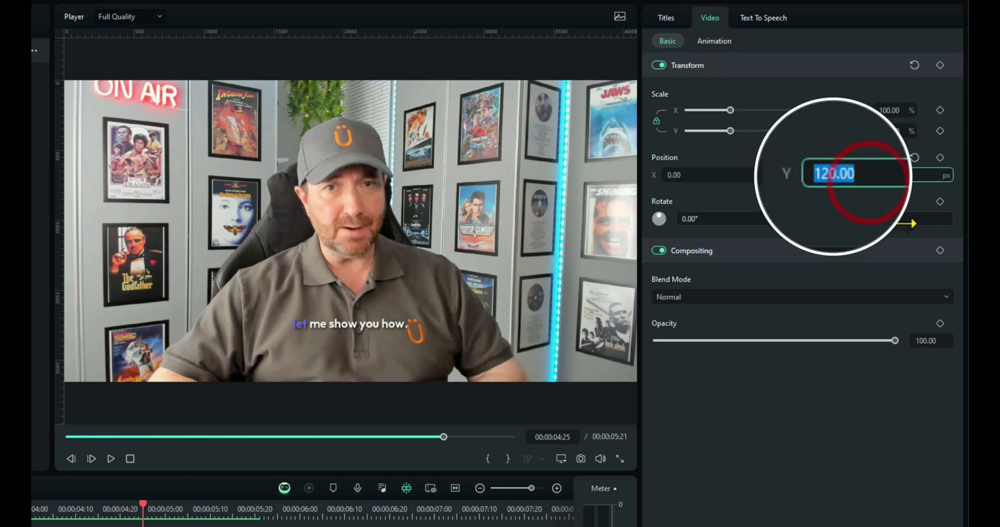
{"action": "type", "text": "0"}
{"action": "key", "text": "Return"}
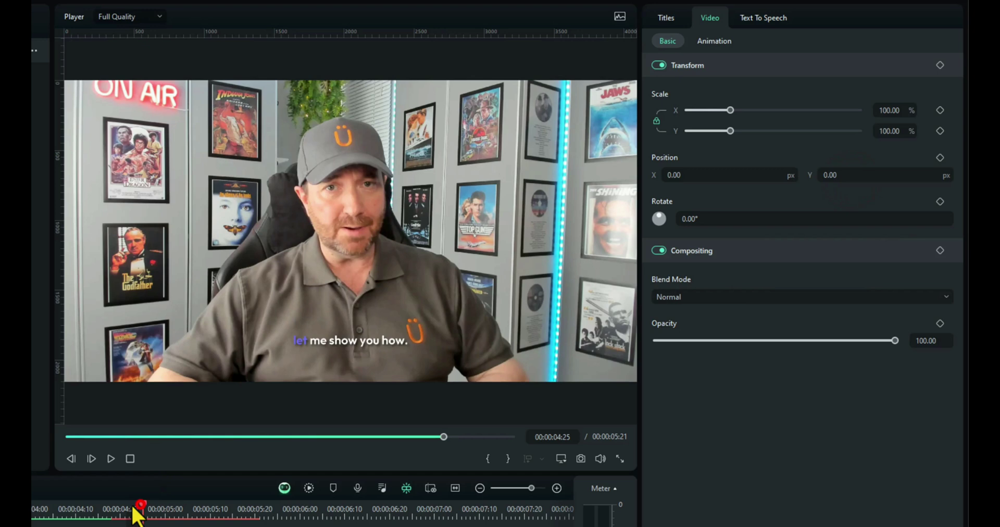
{"action": "left_click_drag", "start_coordinate": [137, 515], "coordinate": [33, 513]}
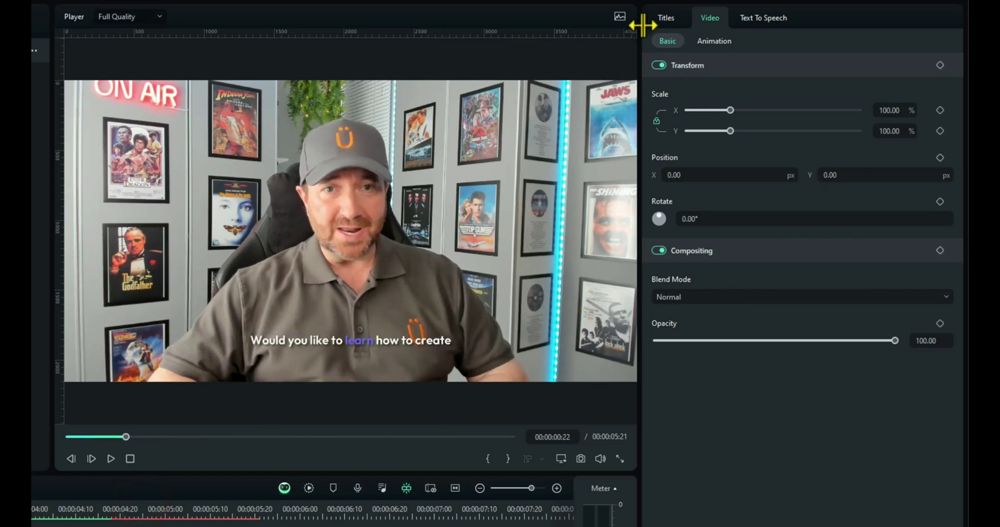
- Try the yellow-orange and purple title templates, then apply the green active-word template
{"action": "left_click", "coordinate": [662, 16]}
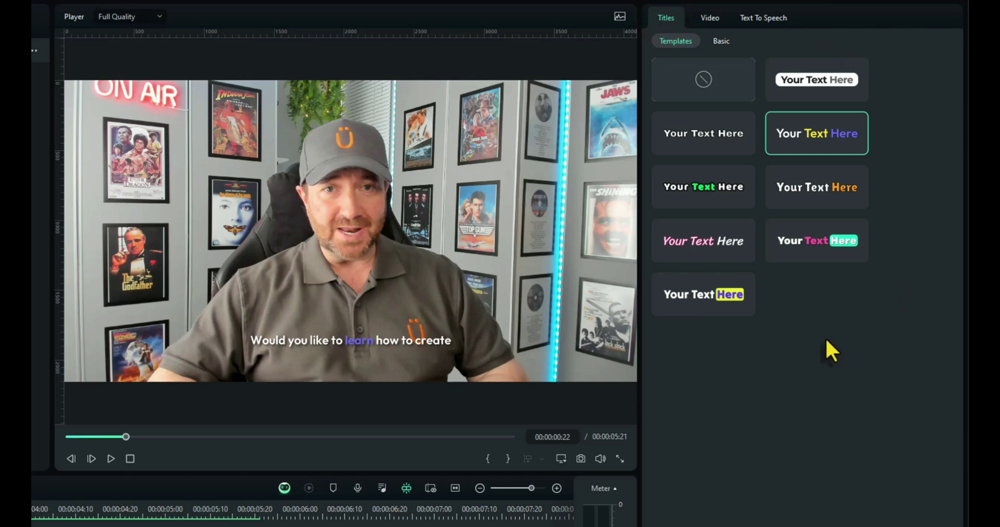
{"action": "left_click", "coordinate": [813, 198]}
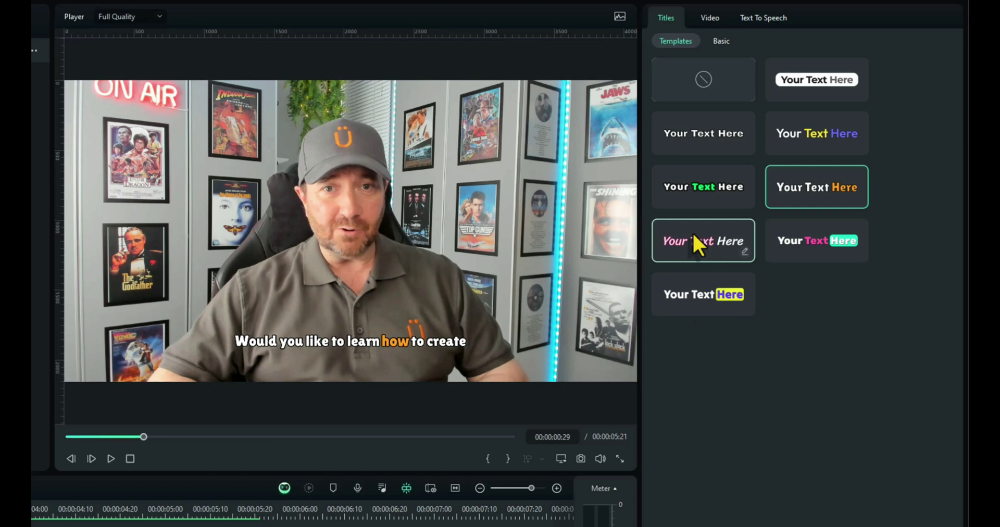
{"action": "left_click", "coordinate": [698, 142]}
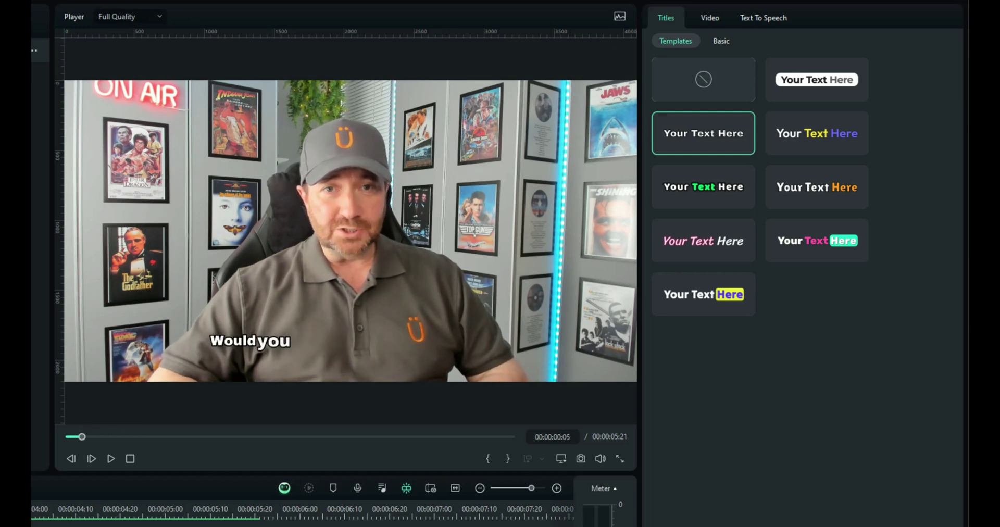
{"action": "left_click", "coordinate": [831, 151]}
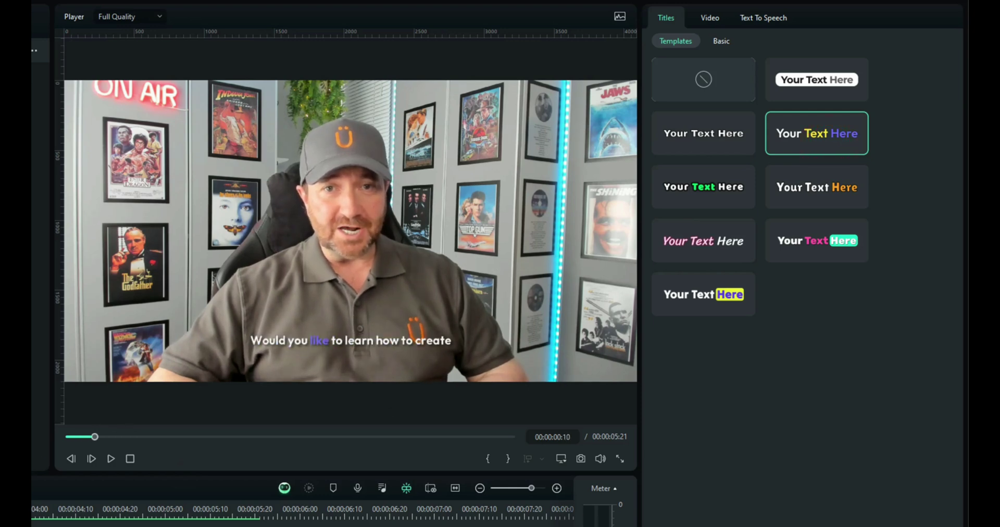
{"action": "left_click", "coordinate": [704, 197]}
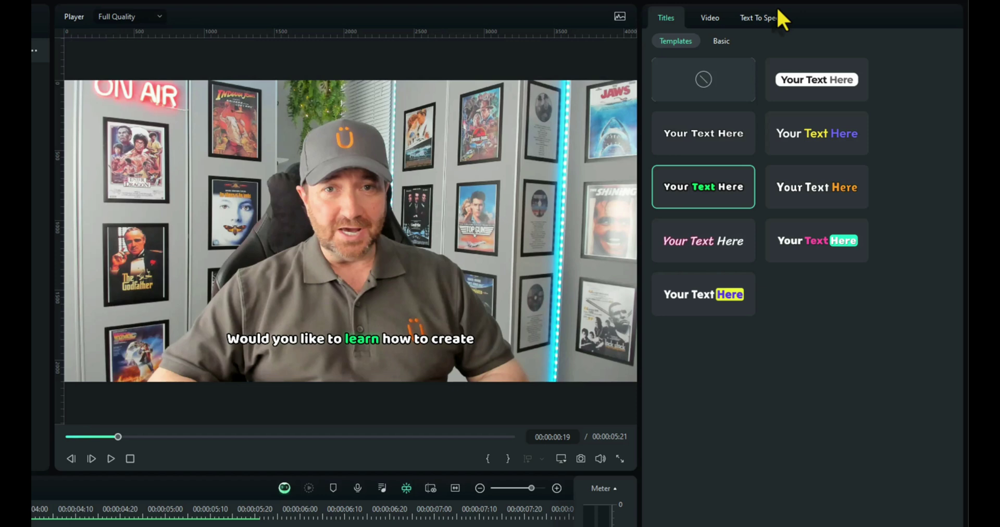
- Back at the first caption, select 'learn' in the Basic Text box and set it as Emphasis
{"action": "left_click", "coordinate": [722, 40]}
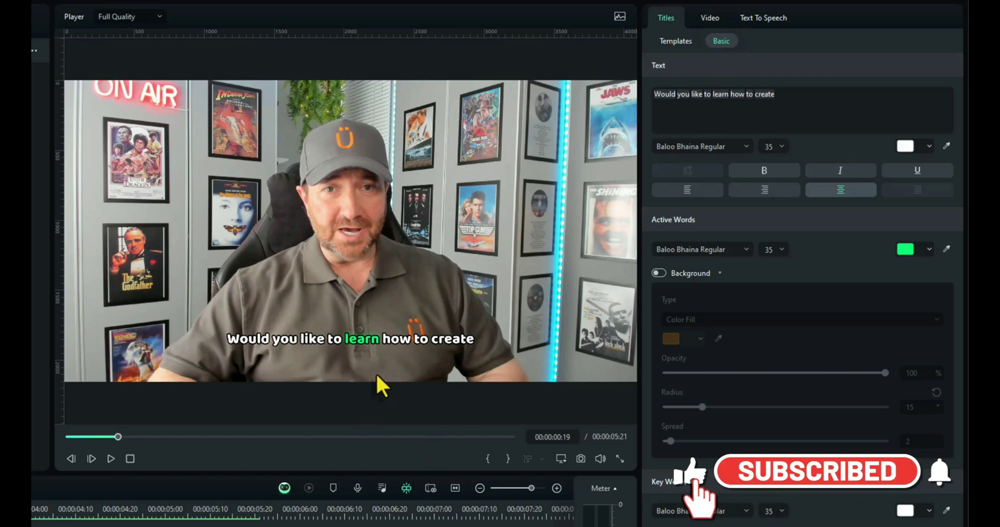
{"action": "key", "text": "Left"}
{"action": "key", "text": "Left"}
{"action": "key", "text": "Left"}
{"action": "key", "text": "Left"}
{"action": "key", "text": "Left"}
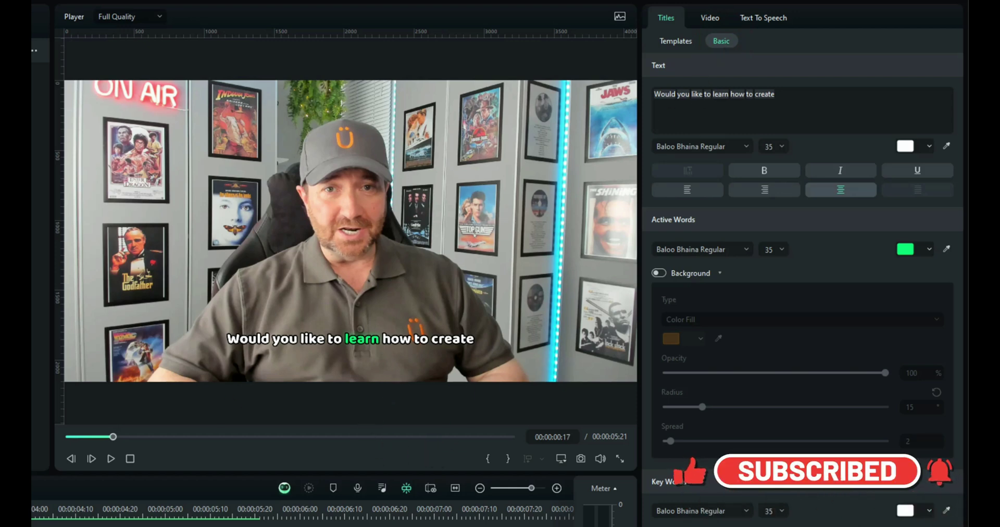
{"action": "key", "text": "Left"}
{"action": "key", "text": "Left"}
{"action": "key", "text": "Left"}
{"action": "key", "text": "Left"}
{"action": "key", "text": "Left"}
{"action": "key", "text": "Left"}
{"action": "key", "text": "Left"}
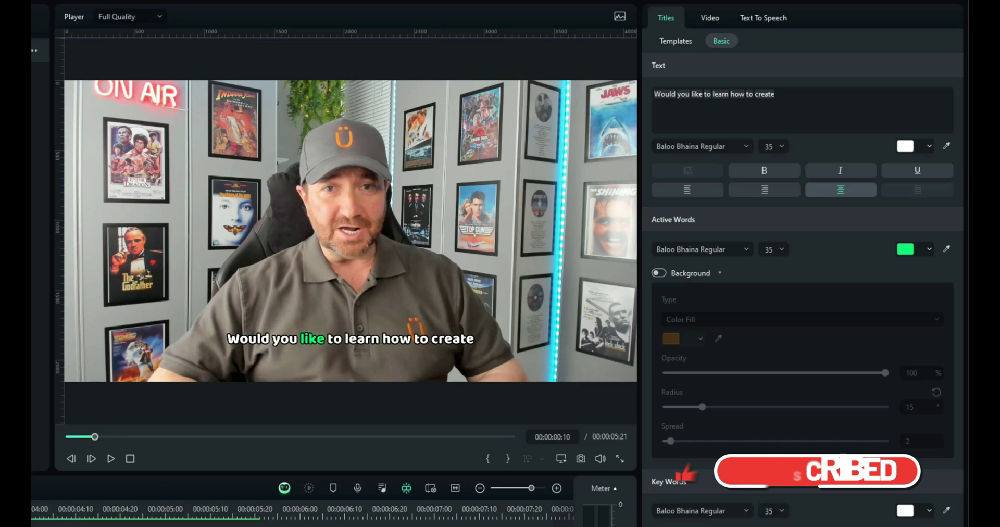
{"action": "key", "text": "Left"}
{"action": "key", "text": "Left"}
{"action": "key", "text": "Left"}
{"action": "key", "text": "Left"}
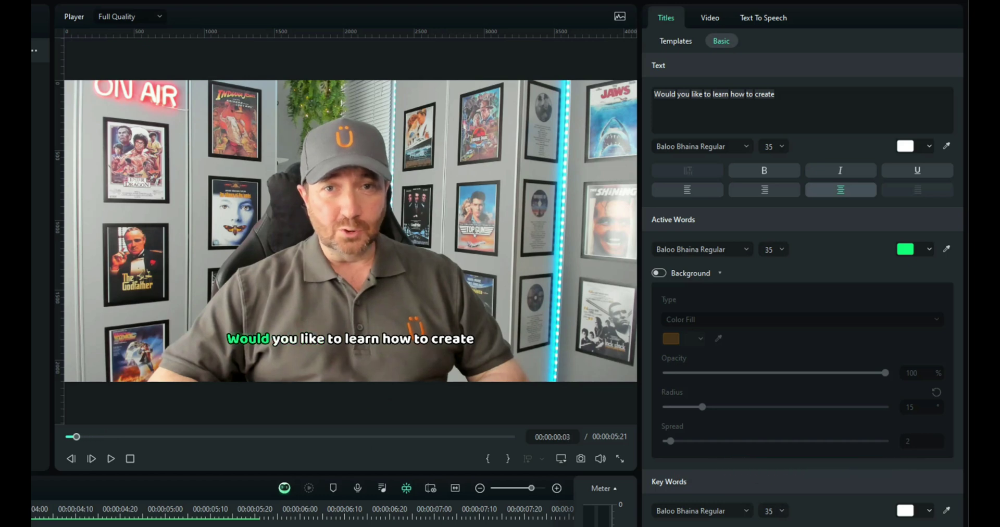
{"action": "left_click", "coordinate": [846, 93]}
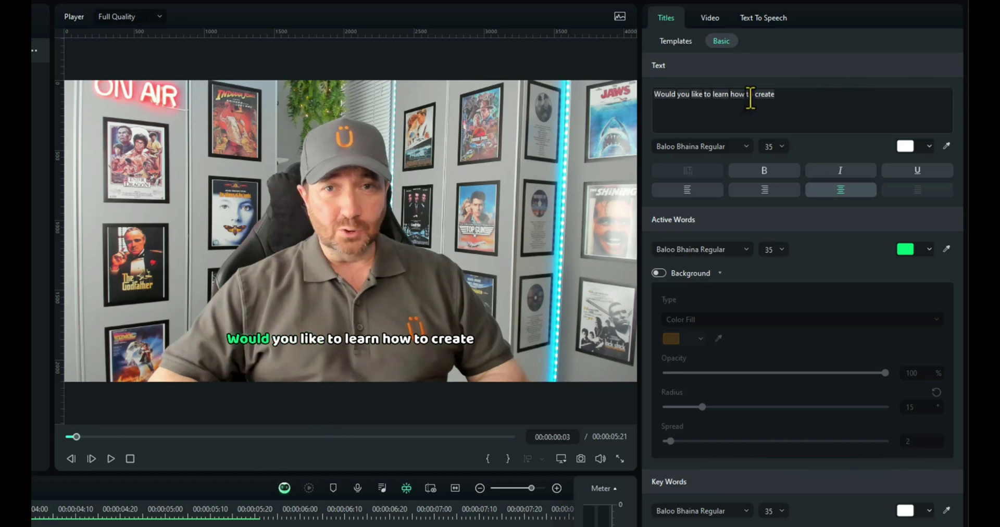
{"action": "left_click_drag", "start_coordinate": [715, 95], "coordinate": [746, 98]}
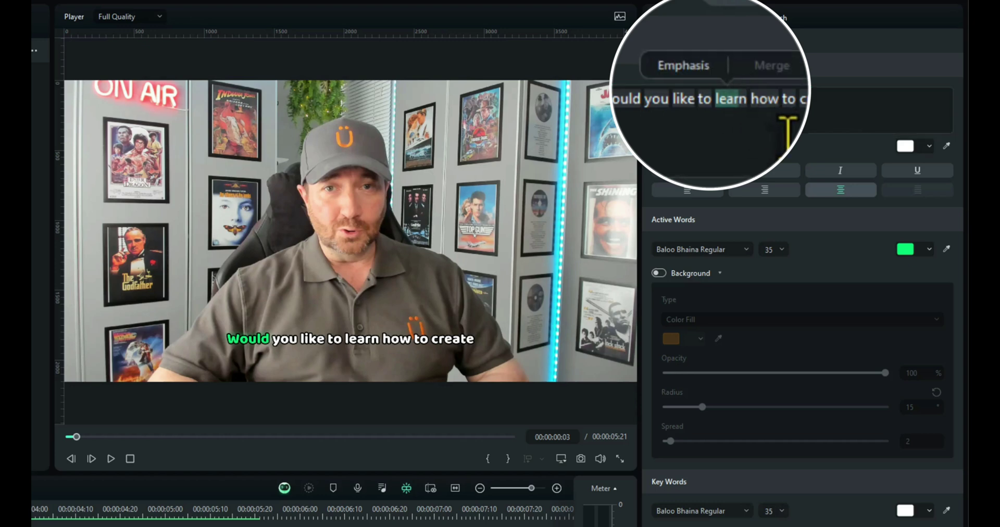
{"action": "left_click", "coordinate": [684, 65]}
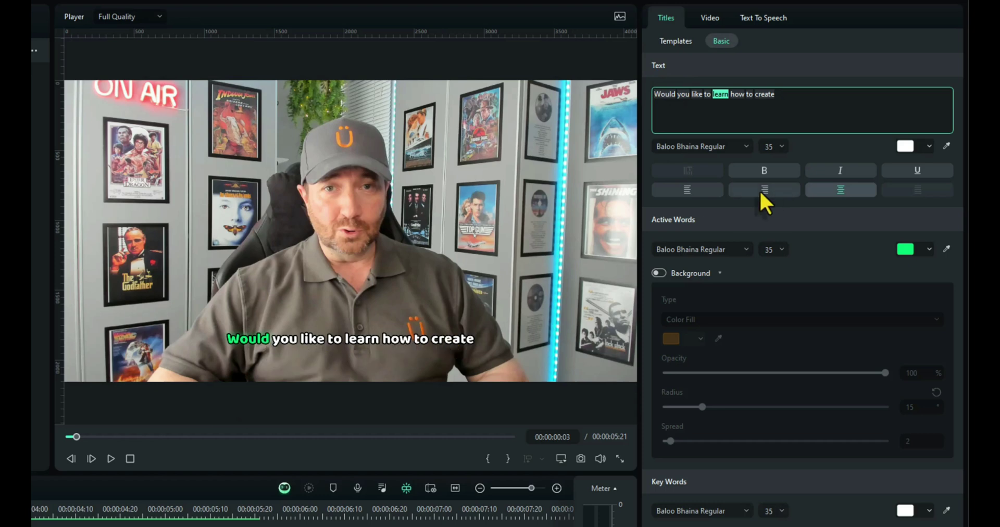
- Set the Baloo Bhaina Regular caption text to size 44 and preview it
{"action": "left_click", "coordinate": [781, 147]}
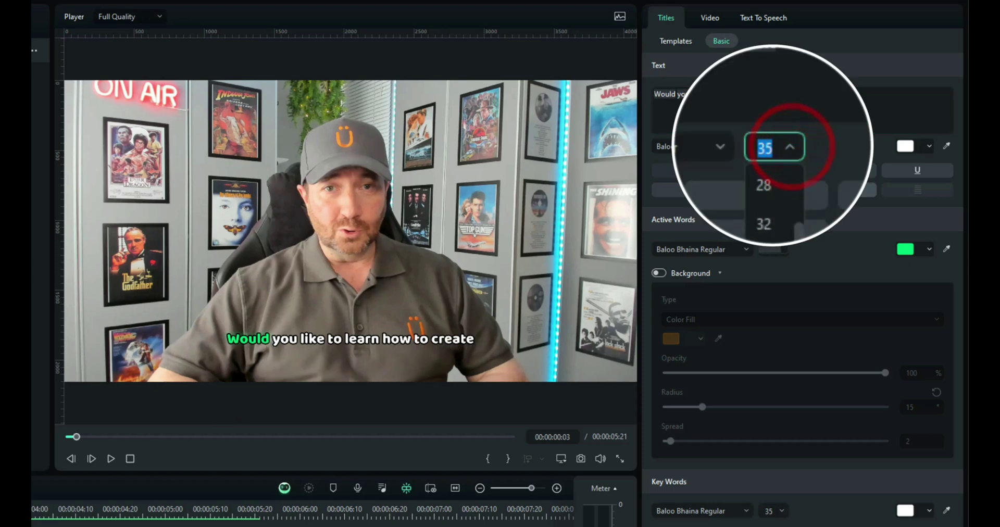
{"action": "left_click", "coordinate": [776, 243]}
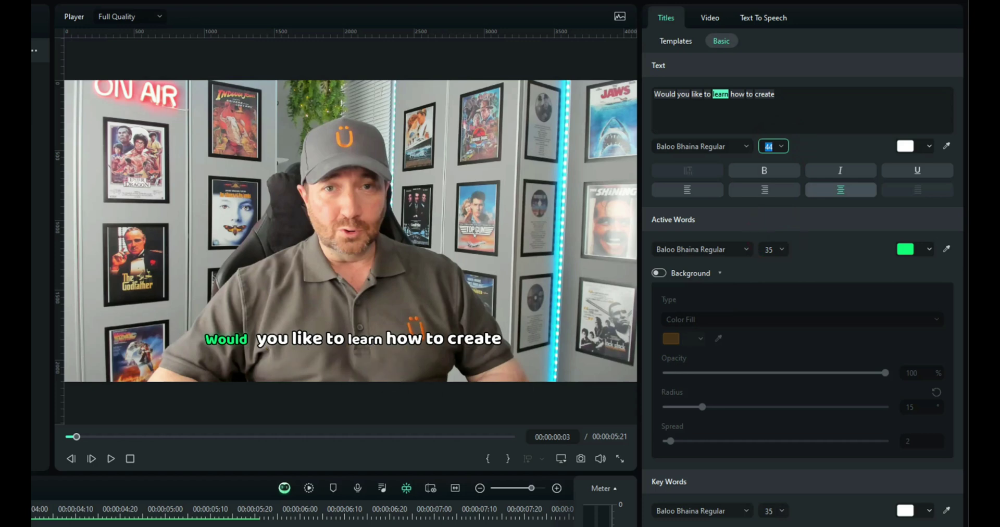
{"action": "key", "text": "space"}
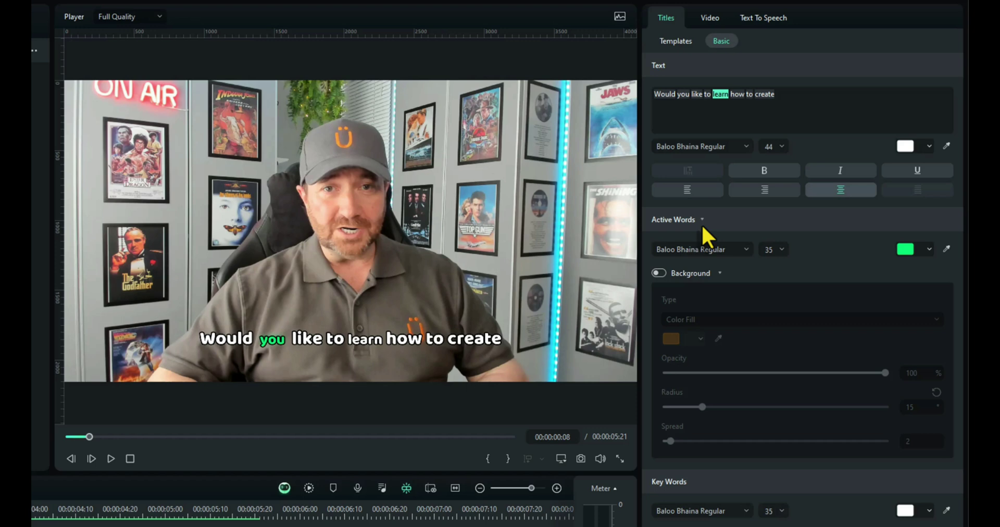
- Set the Active Words size to 44 and preview the result
{"action": "left_click", "coordinate": [781, 250]}
{"action": "left_click", "coordinate": [776, 320]}
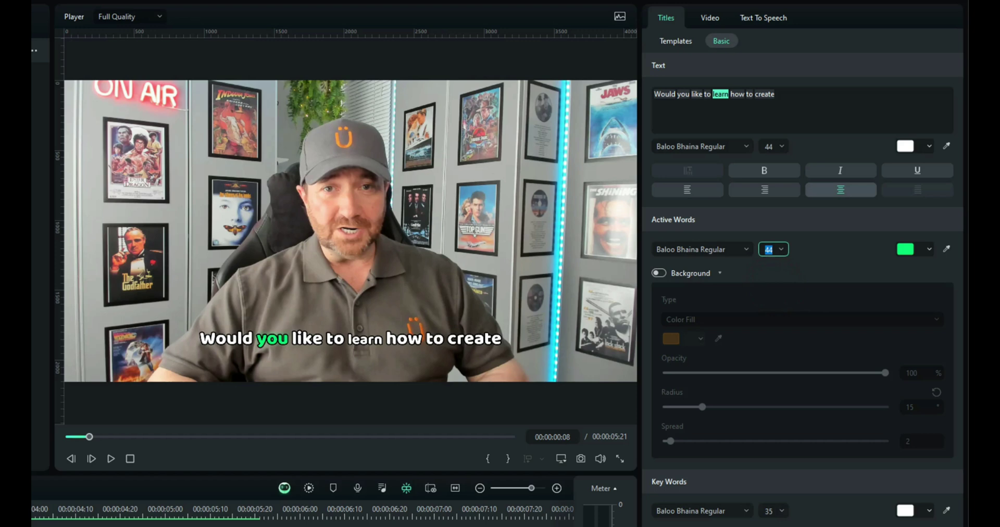
{"action": "key", "text": "space"}
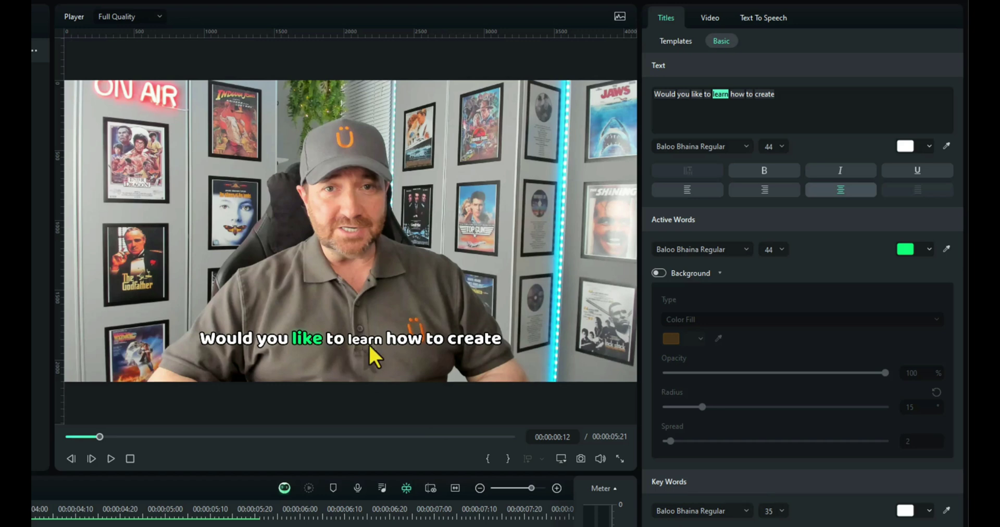
- Set the Key Words size to 44 and bring up their colour choices for pink
{"action": "left_click", "coordinate": [768, 511]}
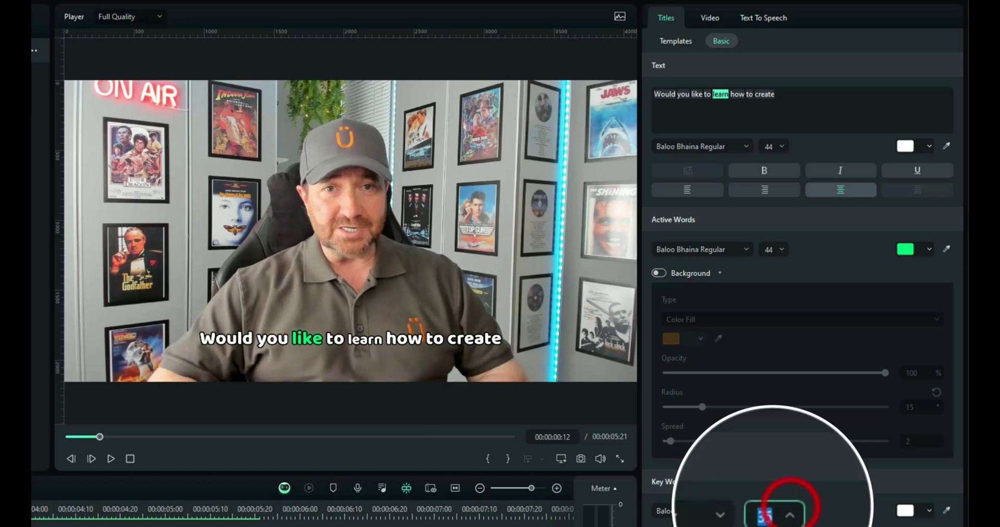
{"action": "type", "text": "44"}
{"action": "key", "text": "Return"}
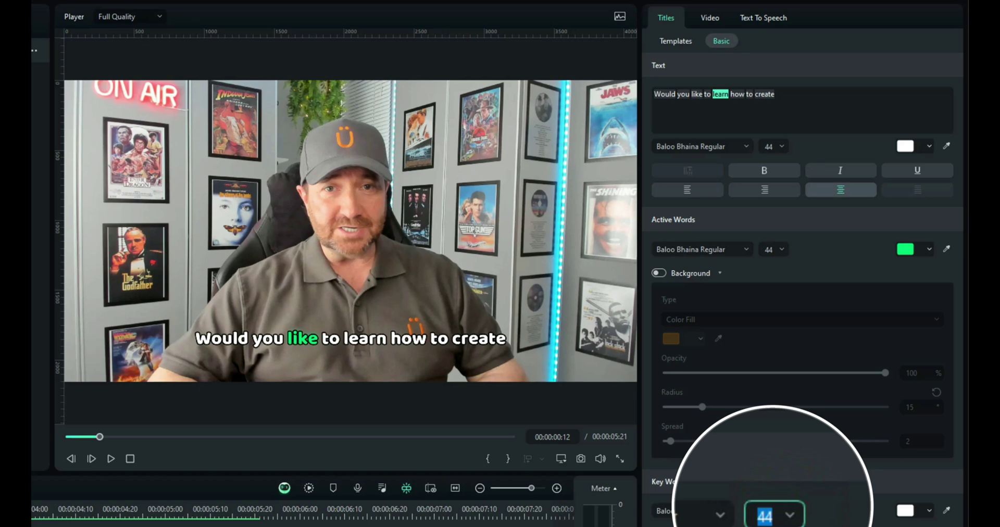
{"action": "left_click", "coordinate": [928, 510]}
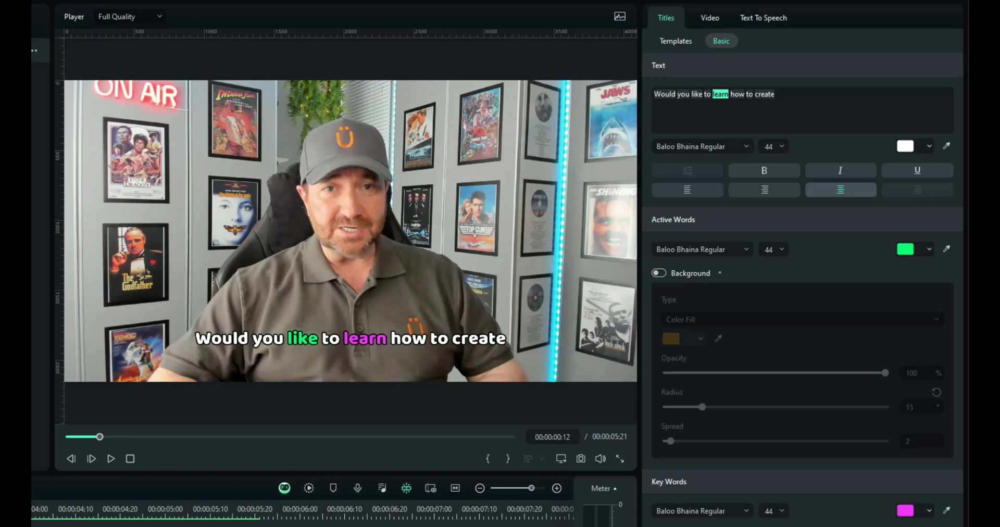
{"action": "key", "text": "Home"}
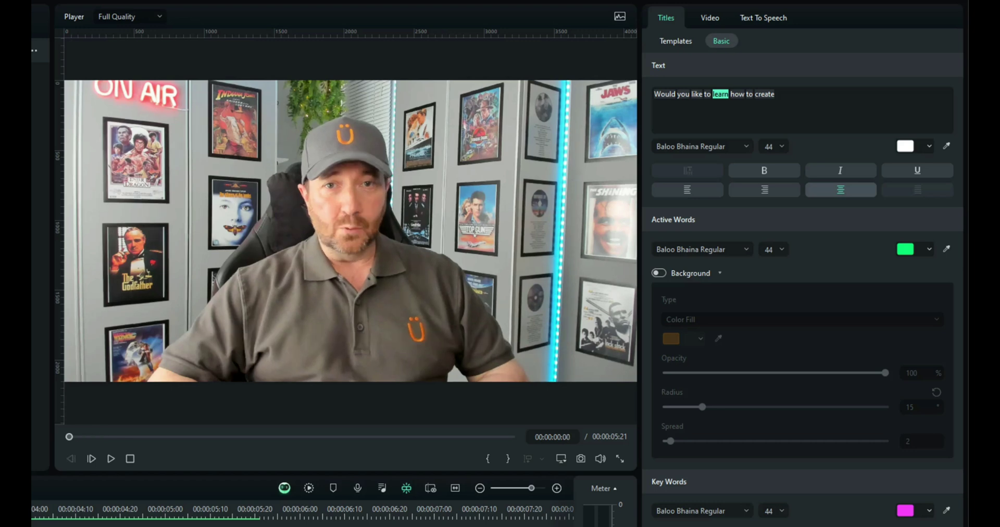
{"action": "key", "text": "space"}
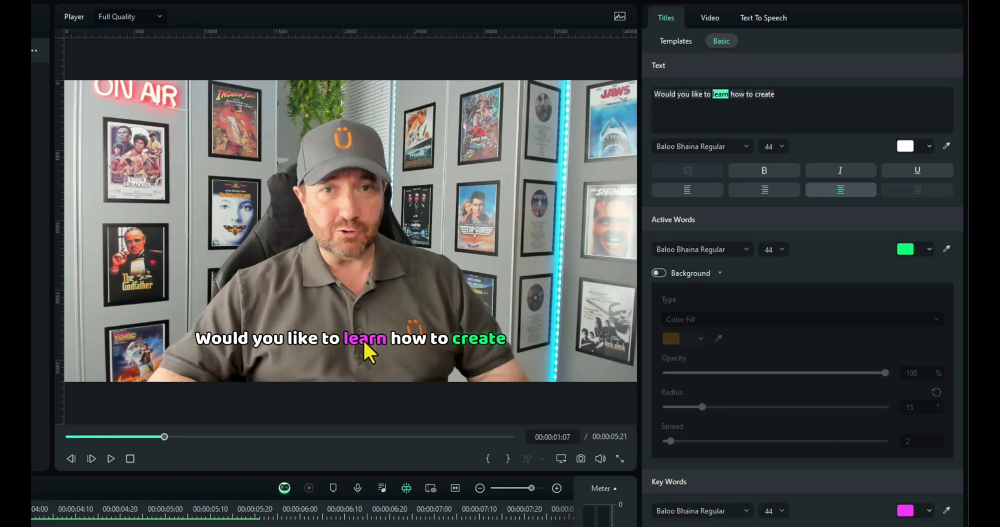
{"action": "key", "text": "space"}
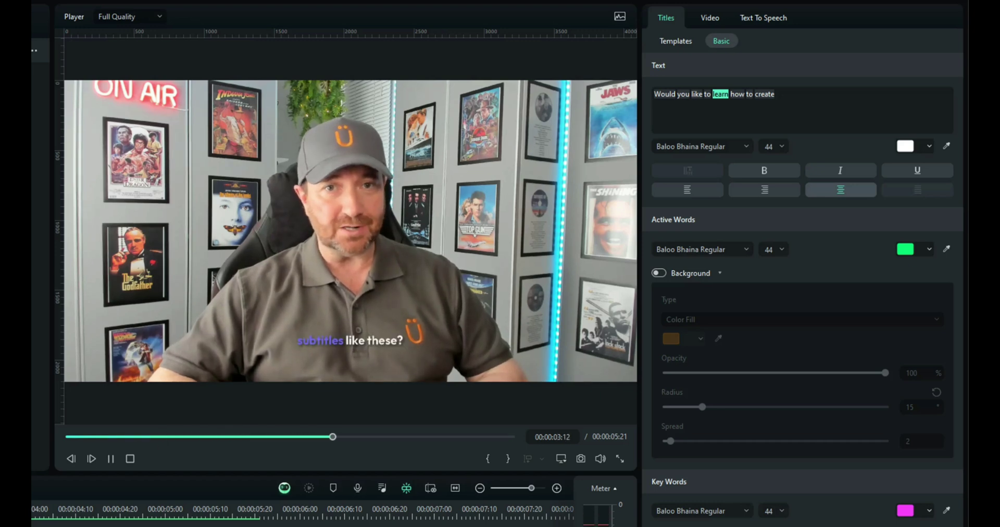
{"action": "key", "text": "space"}
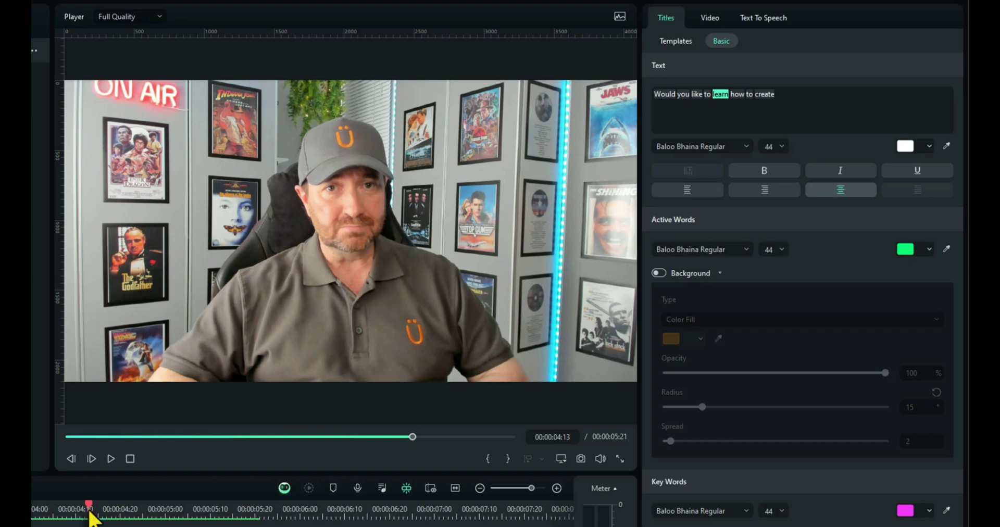
{"action": "left_click_drag", "start_coordinate": [87, 501], "coordinate": [36, 501]}
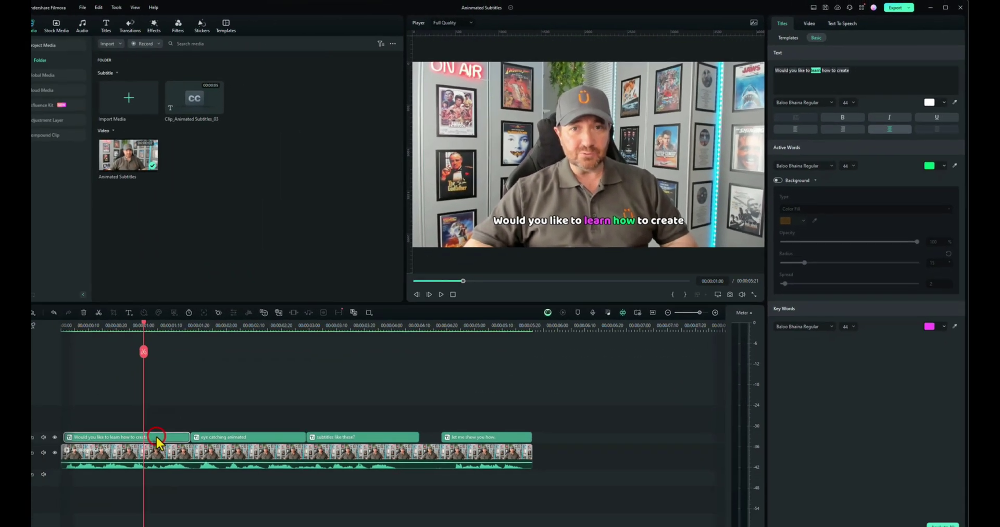
- Apply the first caption's size-44, green active-word and pink keyword styling to all subtitle clips
{"action": "left_click", "coordinate": [177, 431]}
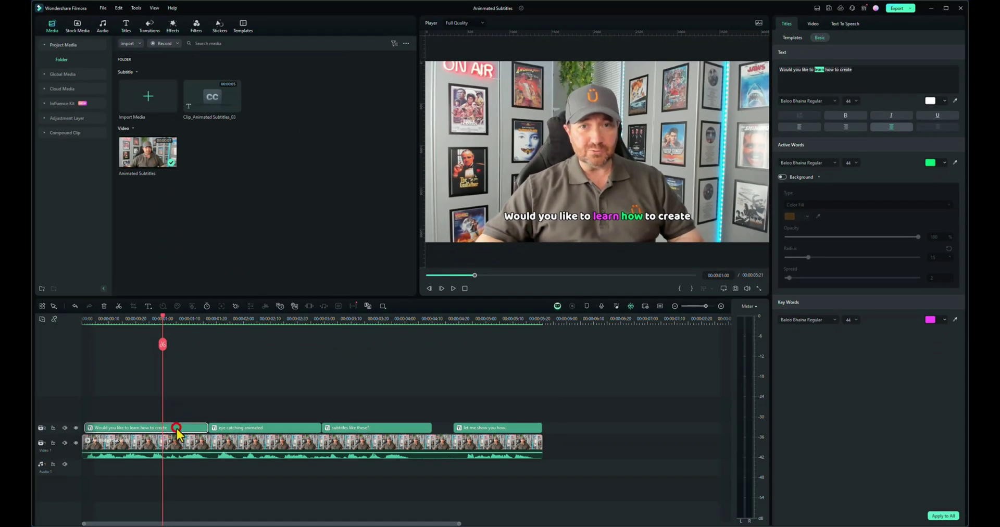
{"action": "left_click", "coordinate": [945, 517]}
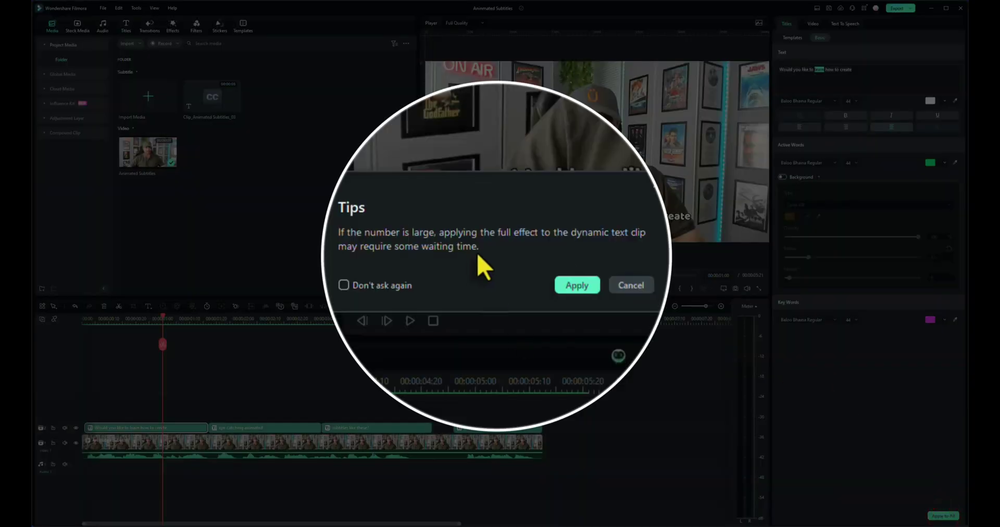
{"action": "left_click", "coordinate": [576, 285]}
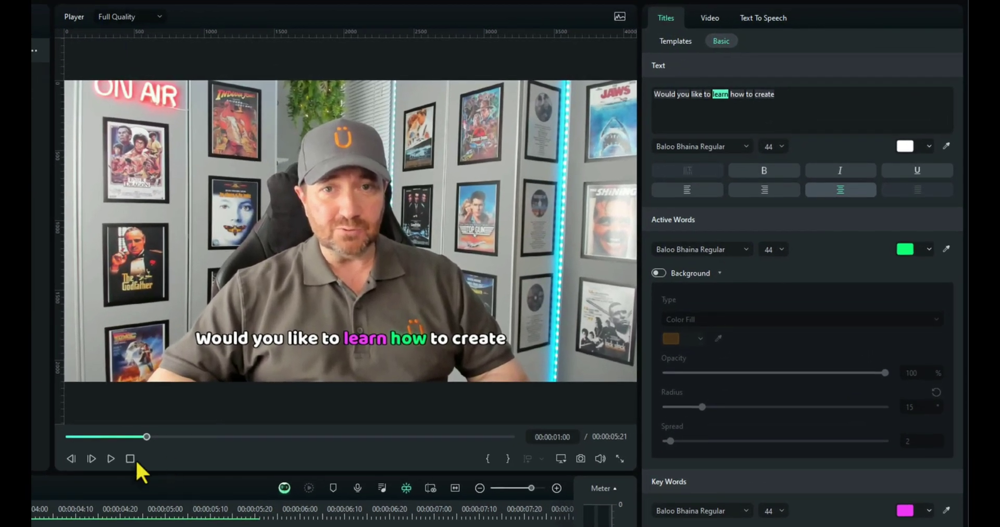
- Play the clip from the start to review the captions, then park the preview at 00:00:02:06 on 'eye catching animated'
{"action": "left_click", "coordinate": [465, 288]}
{"action": "left_click", "coordinate": [110, 459]}
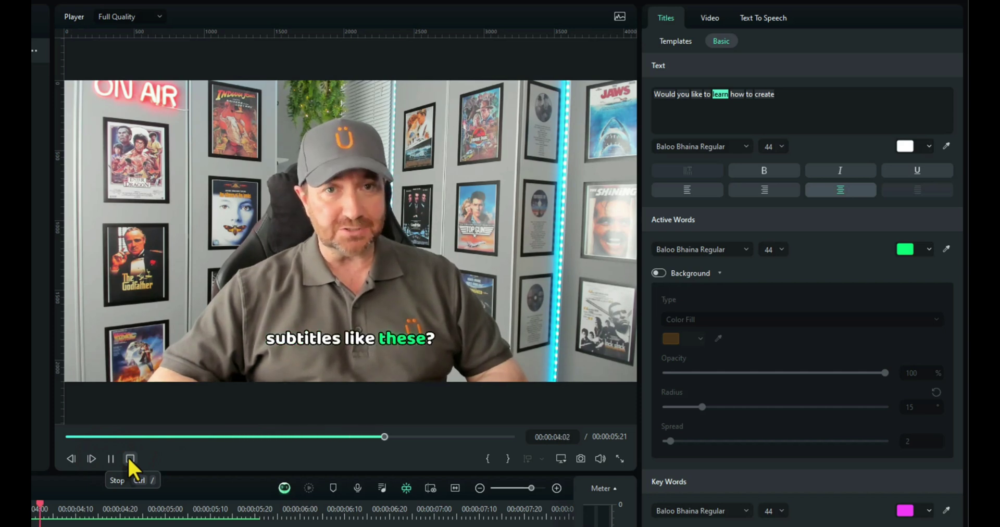
{"action": "left_click", "coordinate": [129, 457]}
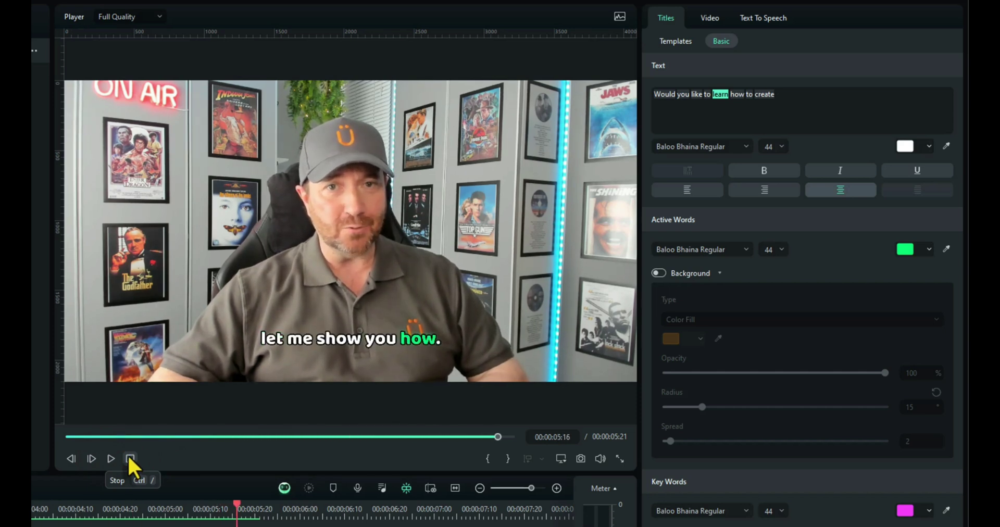
{"action": "left_click", "coordinate": [239, 437]}
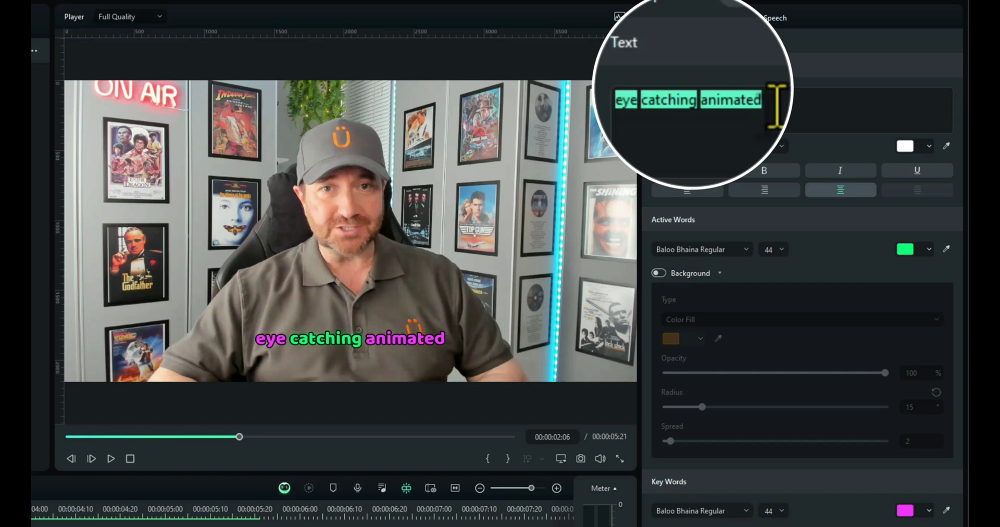
- Turn off the pink emphasis on the word 'animated' in the 'eye catching animated' caption
{"action": "left_click", "coordinate": [775, 105]}
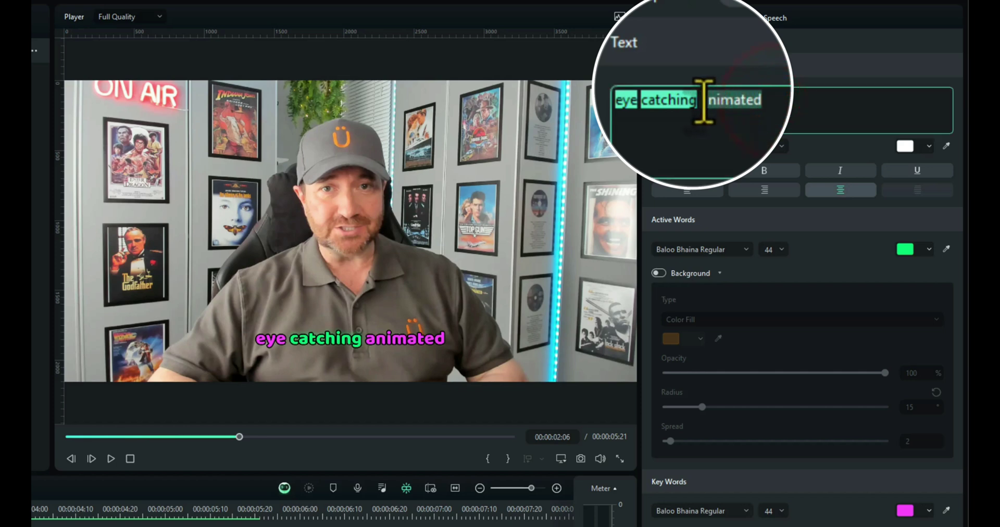
{"action": "left_click", "coordinate": [684, 61]}
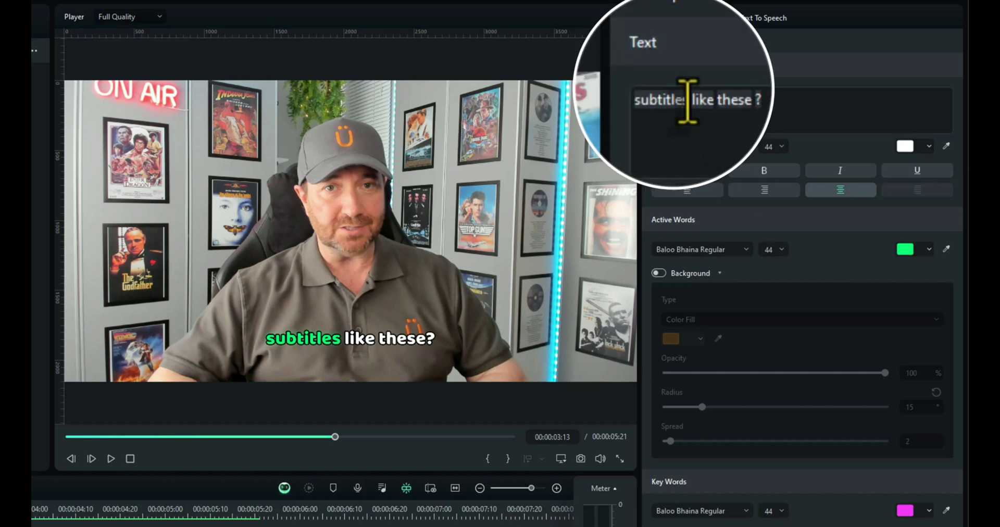
- Emphasize 'subtitles' as a pink key word, then move the preview to the final caption
{"action": "left_click_drag", "start_coordinate": [688, 101], "coordinate": [635, 103]}
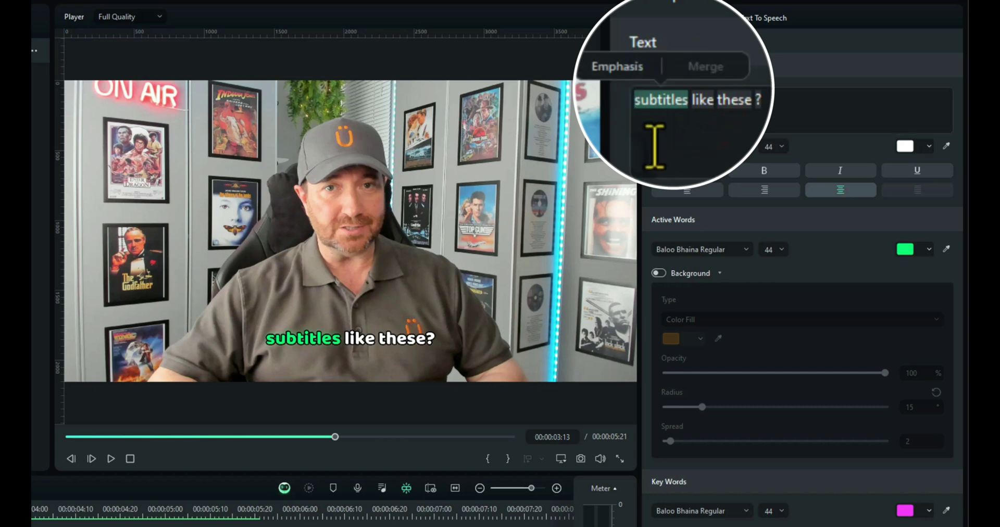
{"action": "left_click", "coordinate": [616, 65]}
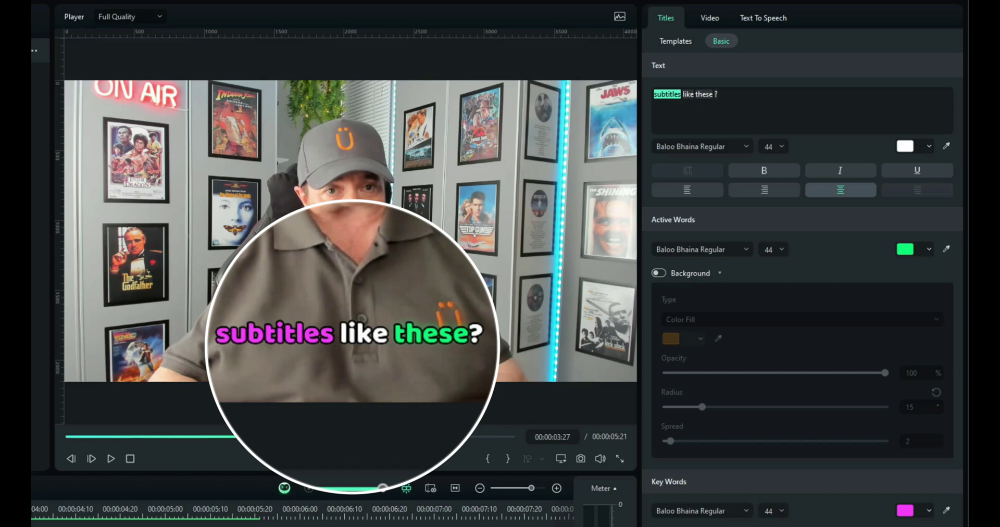
{"action": "left_click_drag", "start_coordinate": [34, 508], "coordinate": [197, 507]}
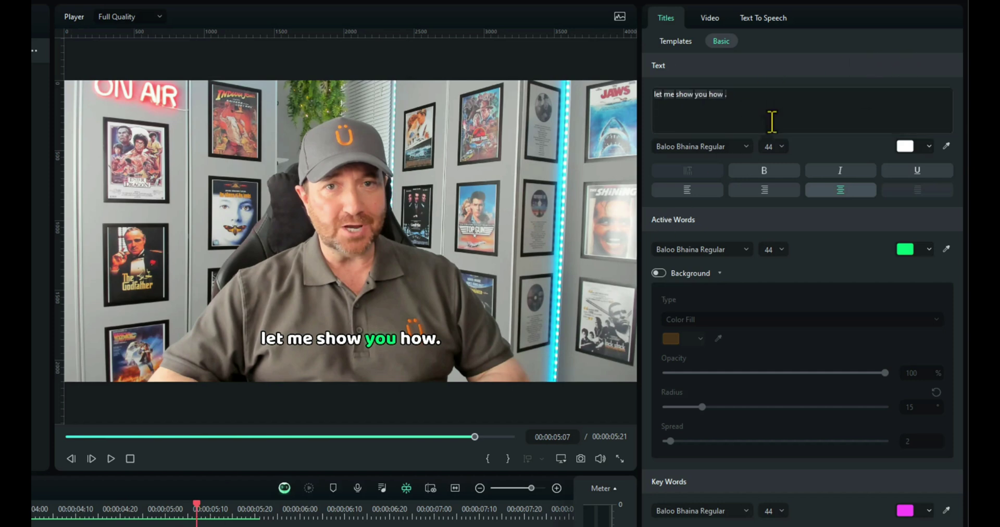
- Emphasize 'how' as a pink key word in 'let me show you how', then stop the preview
{"action": "left_click_drag", "start_coordinate": [712, 97], "coordinate": [736, 100]}
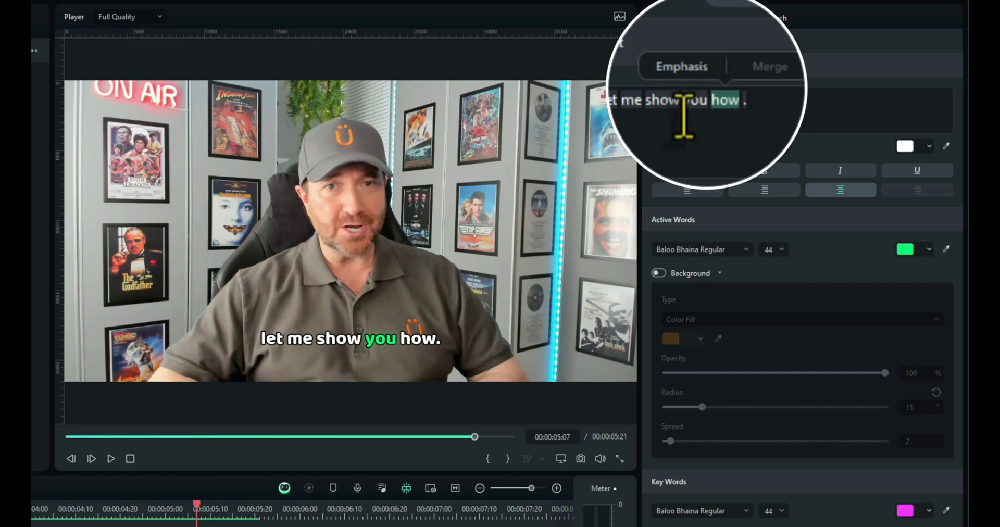
{"action": "left_click", "coordinate": [681, 69]}
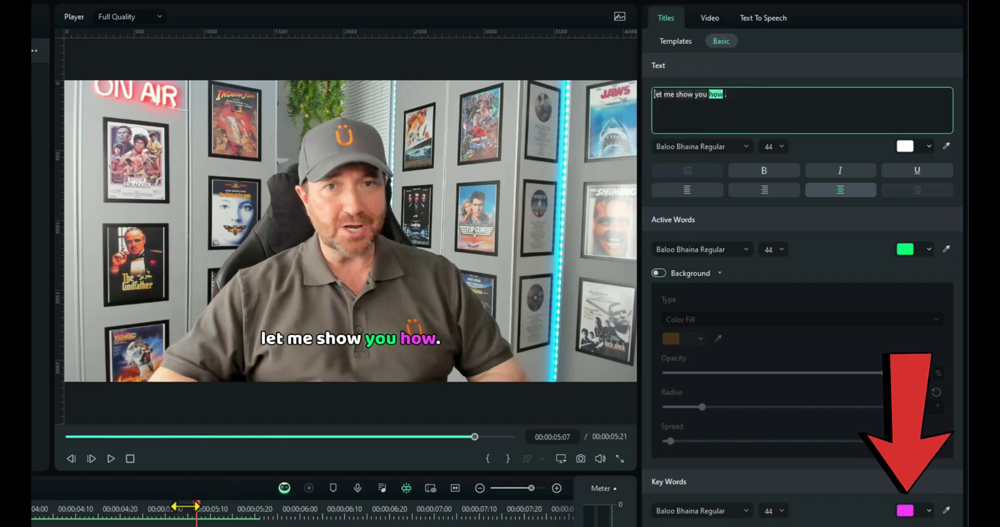
{"action": "left_click", "coordinate": [125, 459]}
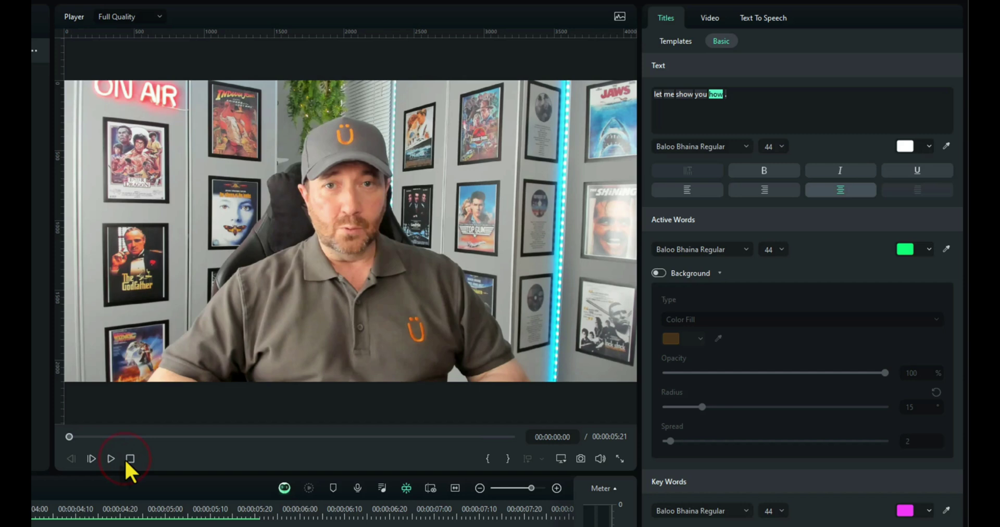
{"action": "left_click", "coordinate": [110, 458]}
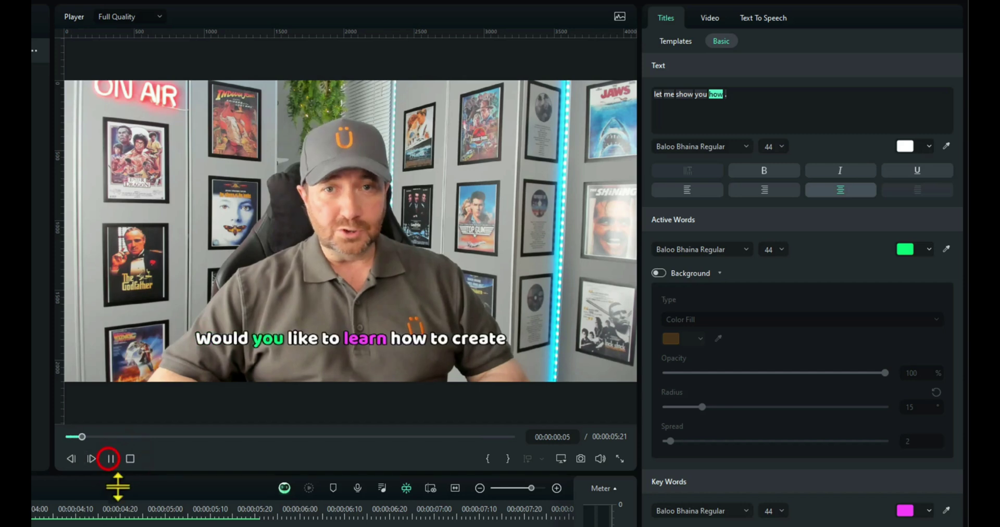